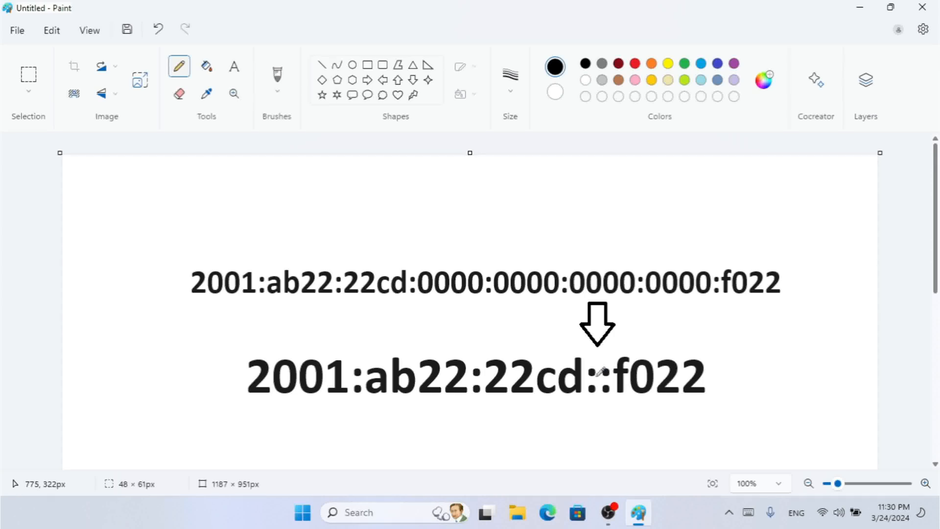
# Open Network Connections with ncpa.cpl and show the Ethernet adapter's properties.
pyautogui.press('super+r')
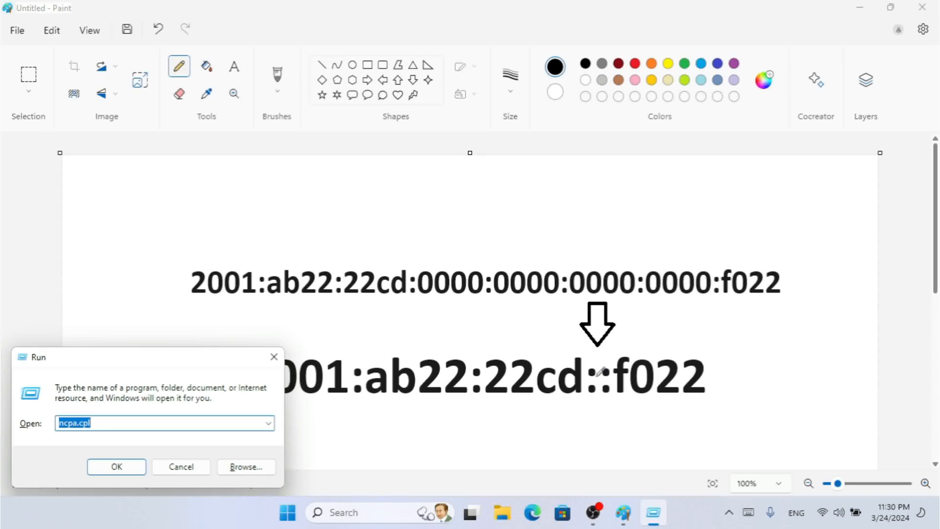
pyautogui.press('Return')
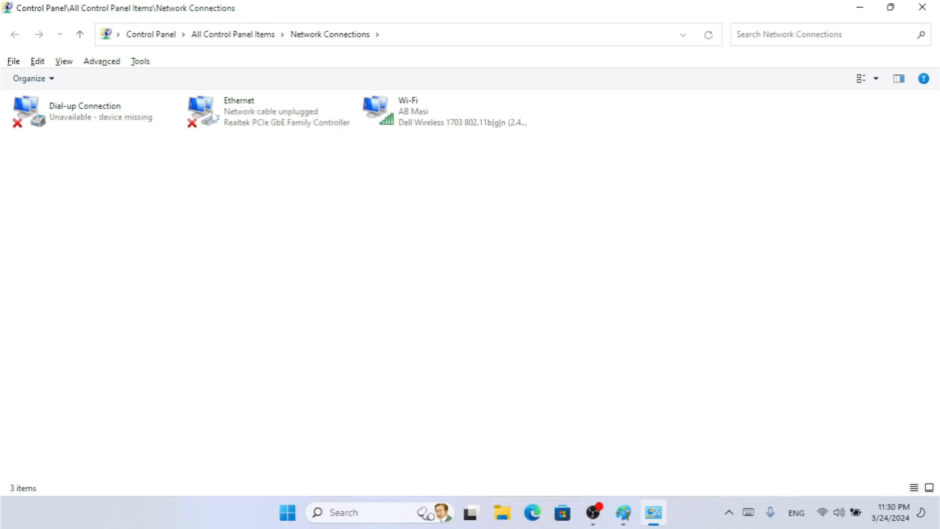
pyautogui.click(243, 111)
pyautogui.rightClick(245, 110)
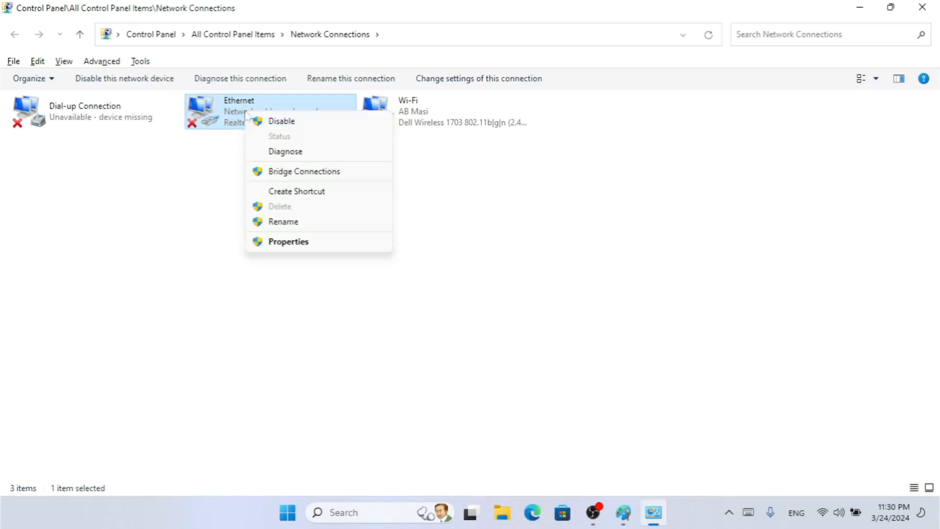
pyautogui.click(299, 243)
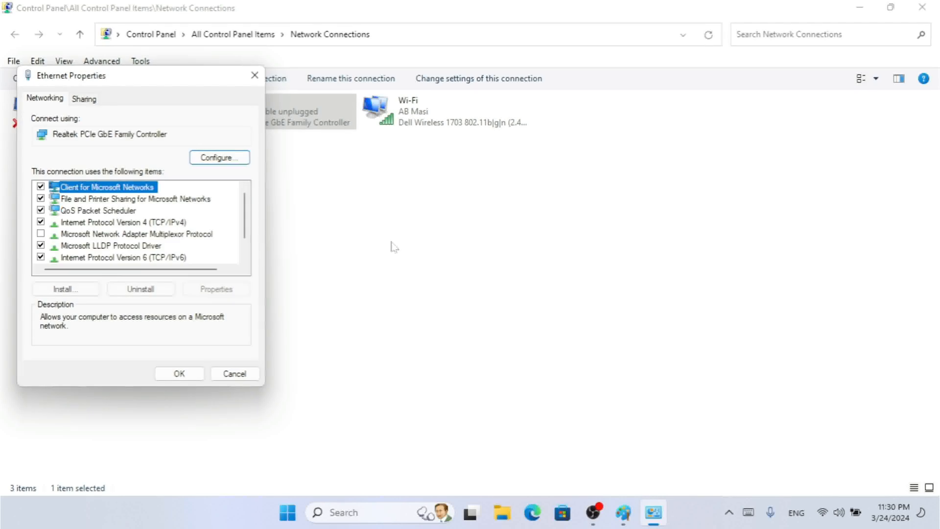
# Open the properties of Internet Protocol Version 6 (TCP/IPv6) and choose to use a manually specified IPv6 address.
pyautogui.moveTo(246, 220); pyautogui.dragTo(244, 245)
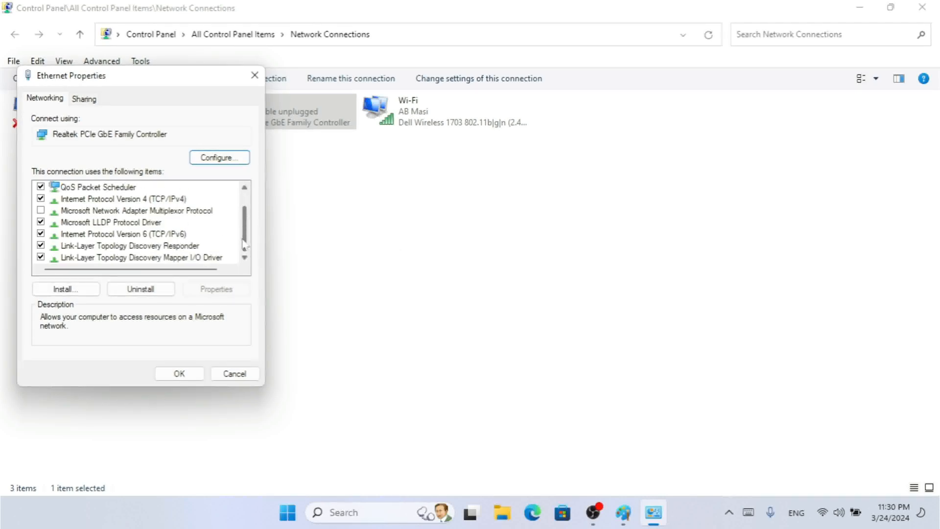
pyautogui.moveTo(185, 83); pyautogui.dragTo(573, 82)
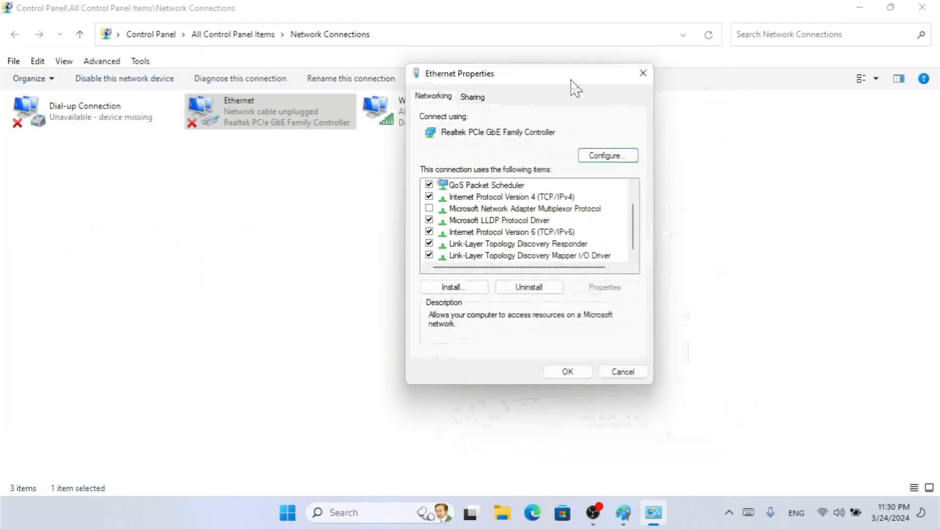
pyautogui.click(572, 239)
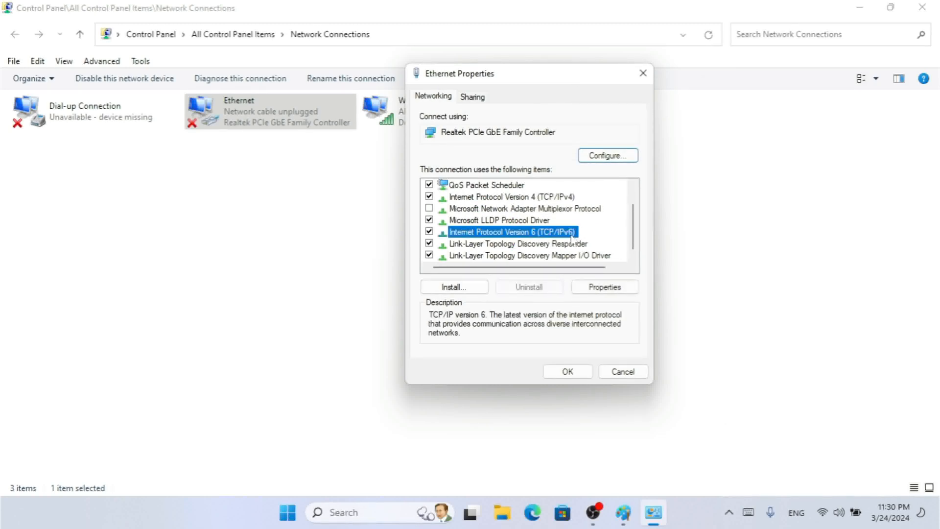
pyautogui.click(606, 287)
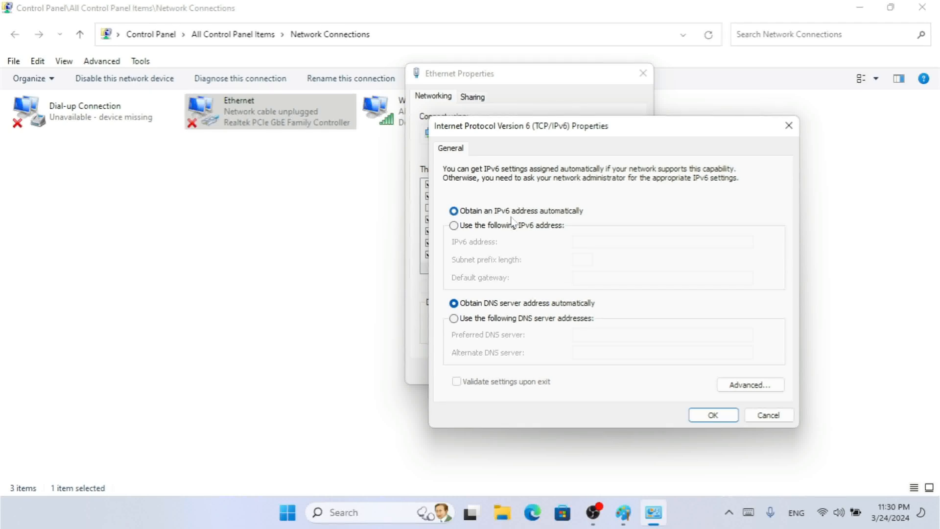
pyautogui.click(481, 226)
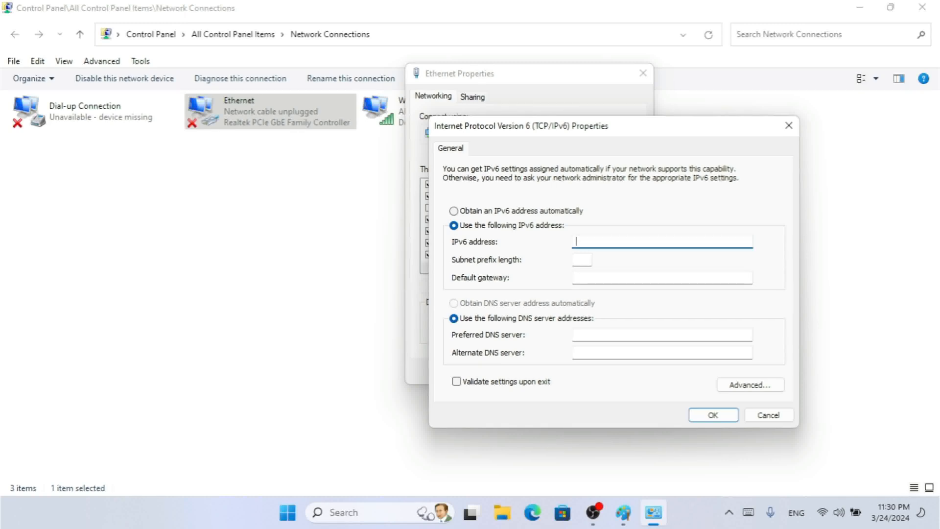
# Compose the address 2011:ab22:22cd::f022 in the Run box over the Paint example, copy it, and dismiss the box.
pyautogui.click(624, 513)
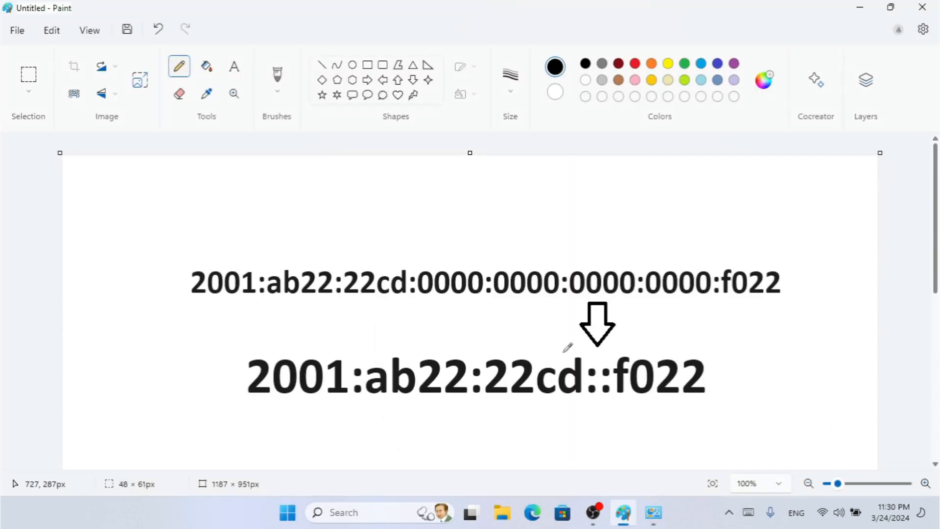
pyautogui.press('super+r')
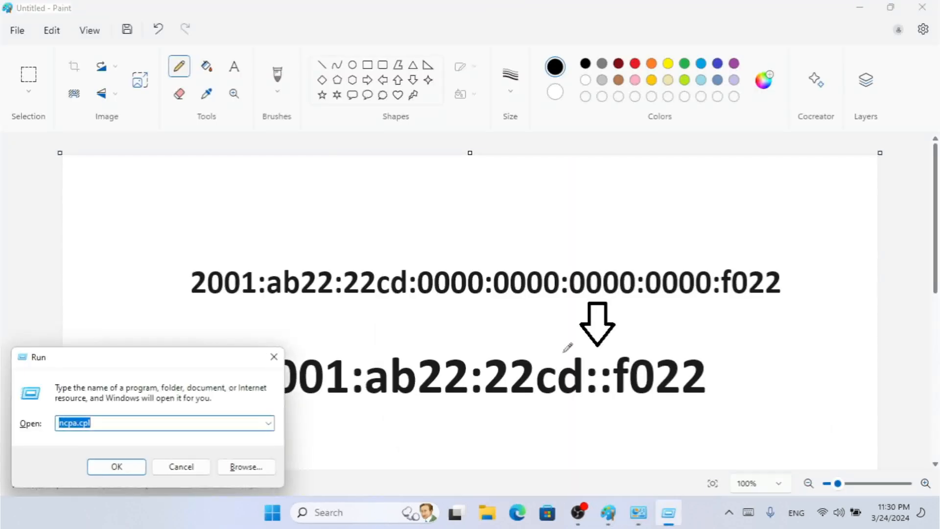
pyautogui.write('2011:')
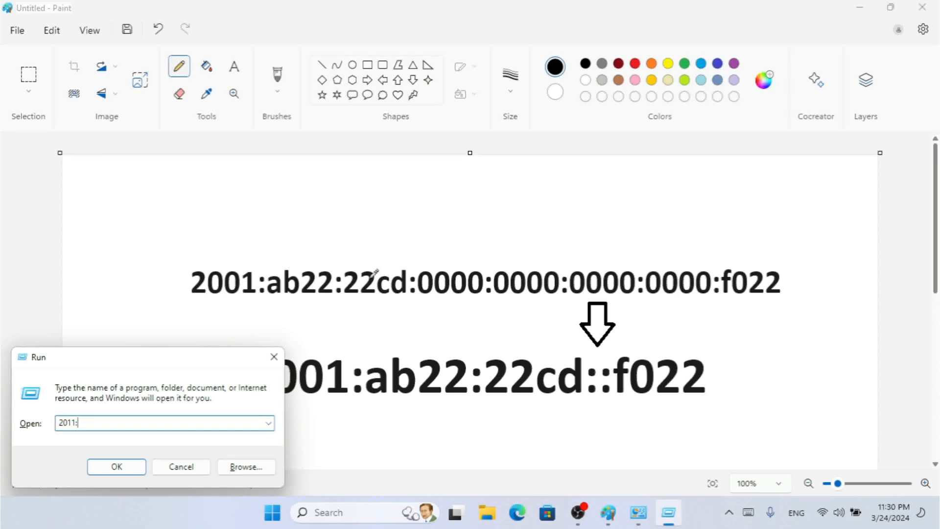
pyautogui.moveTo(81, 359)
pyautogui.mouseDown()
pyautogui.moveTo(241, 115)
pyautogui.moveTo(256, 128)
pyautogui.moveTo(389, 111)
pyautogui.moveTo(393, 119)
pyautogui.mouseUp()
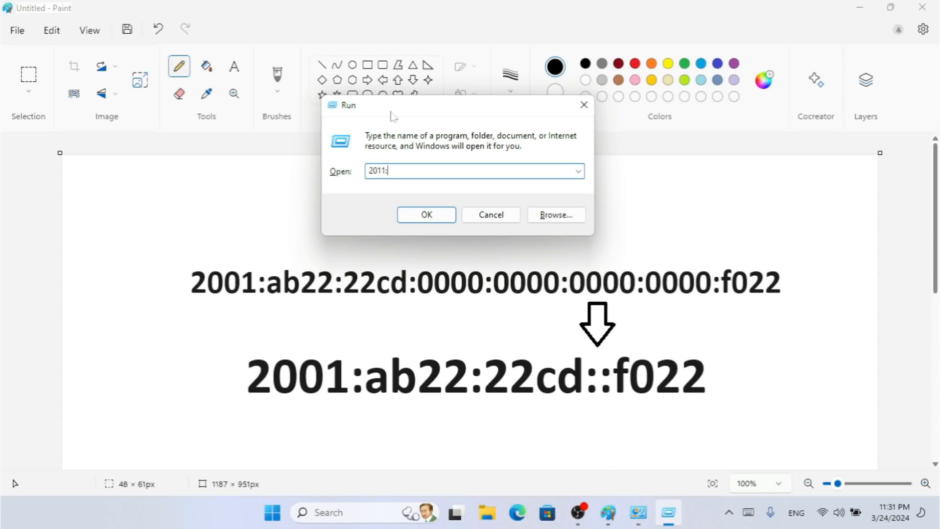
pyautogui.write('ab22:22cd::')
pyautogui.write('f022')
pyautogui.hotkey('ctrl', 'a')
pyautogui.hotkey('ctrl', 'c')
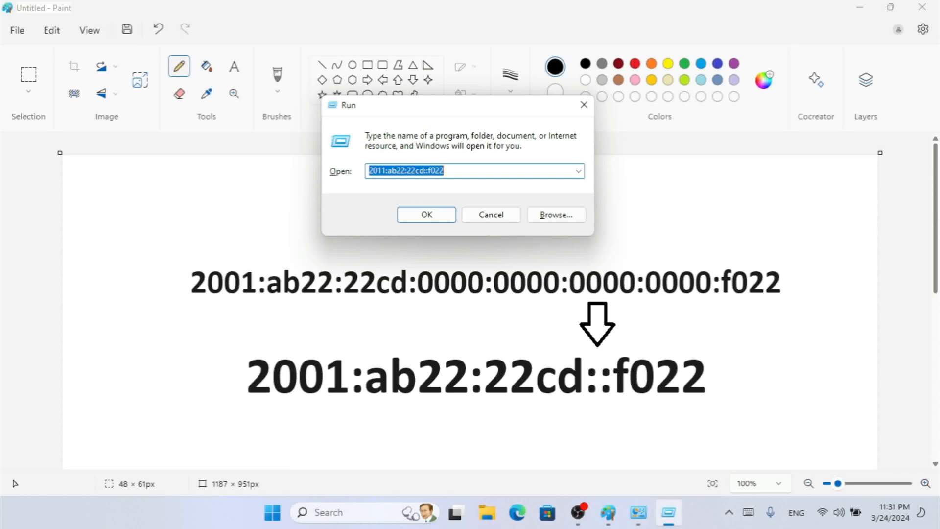
pyautogui.click(491, 215)
# Switch back to the IPv6 properties and enter the copied address 2011:ab22:22cd::f022 with subnet prefix length 64.
pyautogui.click(662, 515)
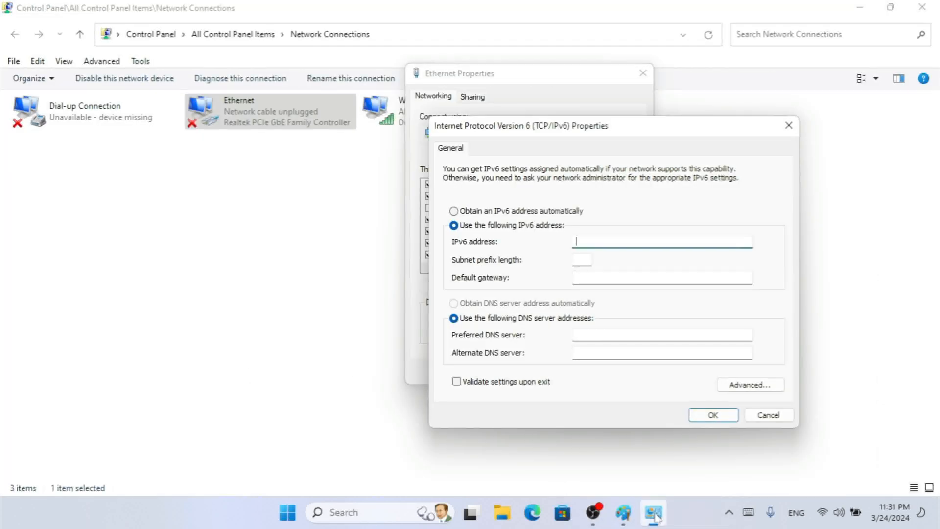
pyautogui.hotkey('ctrl', 'v')
pyautogui.press('Tab')
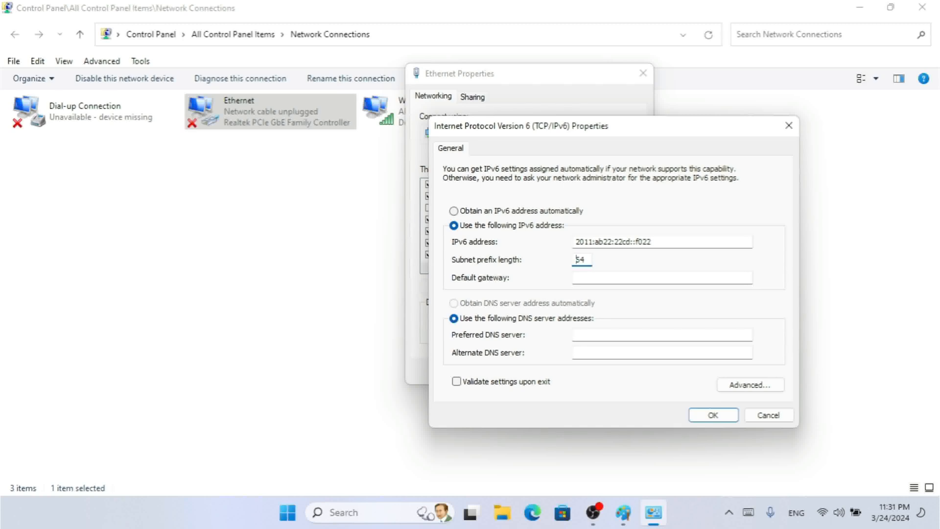
pyautogui.press('Tab')
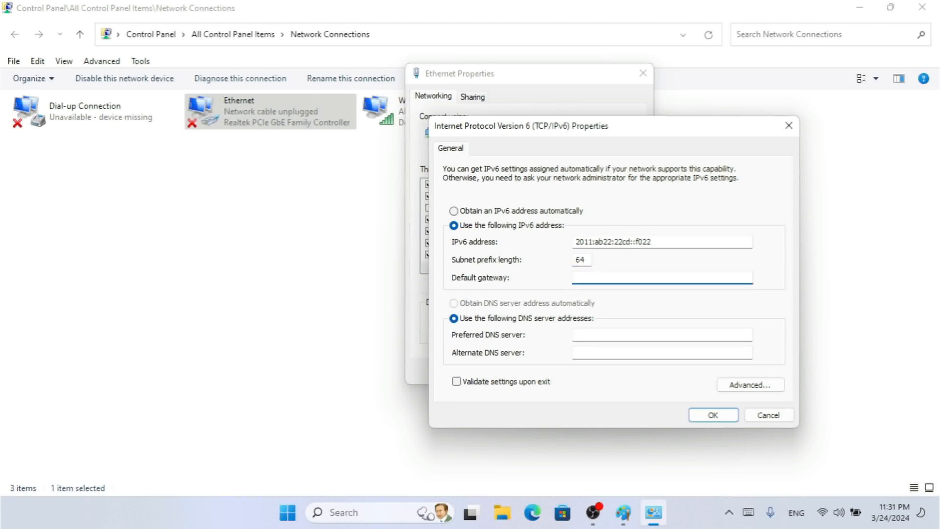
# Set the default gateway to 2011:ab22:22cd::f023.
pyautogui.hotkey('ctrl', 'v')
pyautogui.press('BackSpace')
pyautogui.write('3')
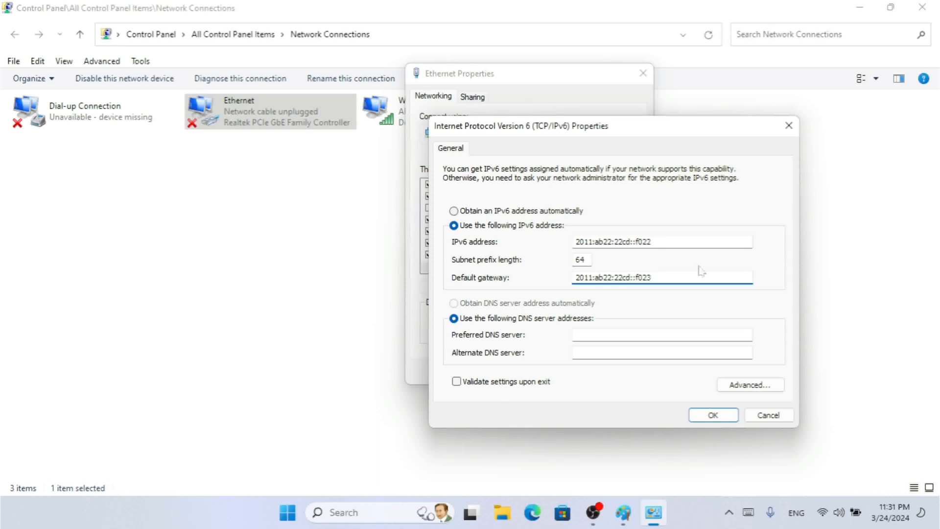
# Set the preferred DNS server to 2011:ab22:22cd::f022 and accept the IPv6 and Ethernet properties.
pyautogui.click(624, 335)
pyautogui.hotkey('ctrl', 'v')
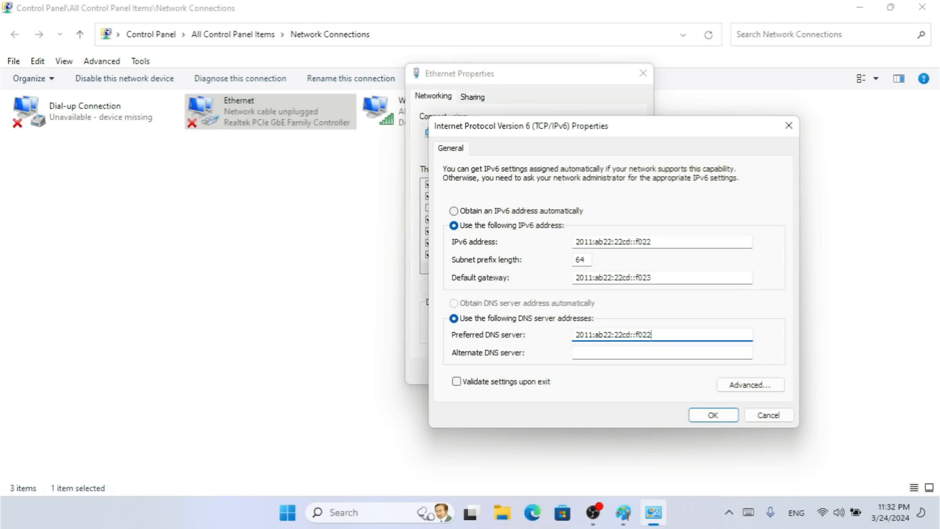
pyautogui.click(711, 414)
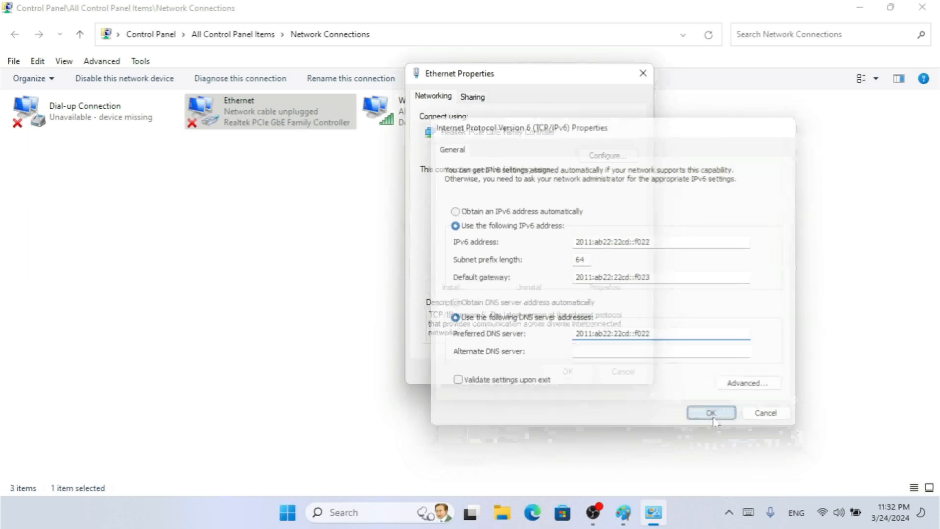
pyautogui.click(564, 371)
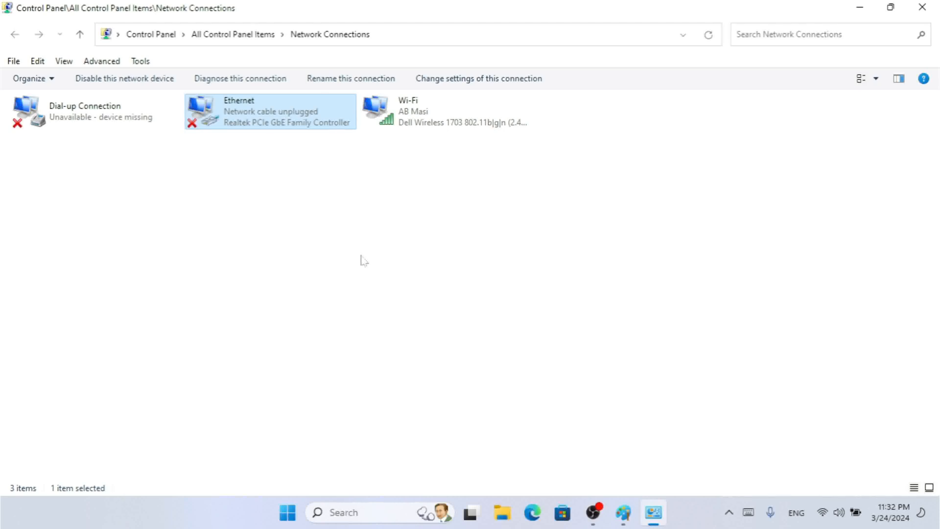
# Switch to the Settings app and open the Ethernet connection's IP settings for editing to check the assigned IPv6 address.
pyautogui.press('super+i')
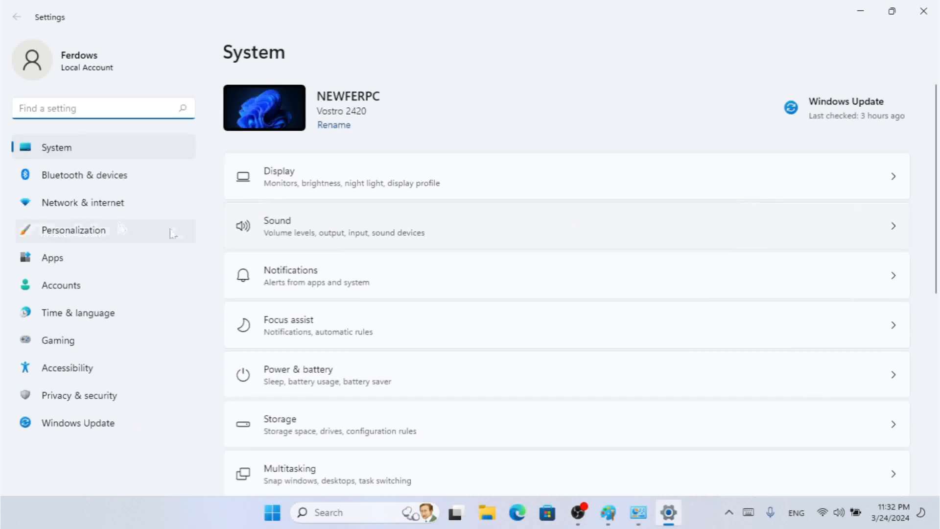
pyautogui.click(111, 214)
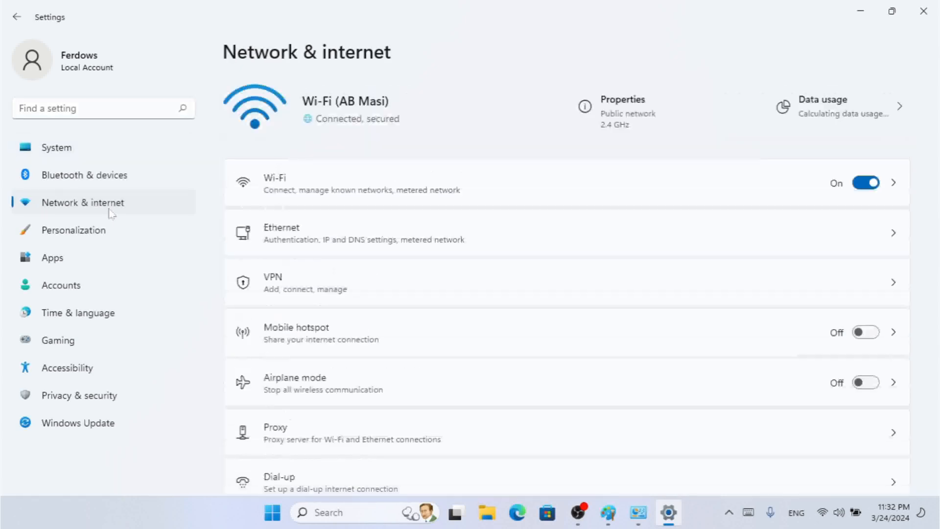
pyautogui.click(326, 236)
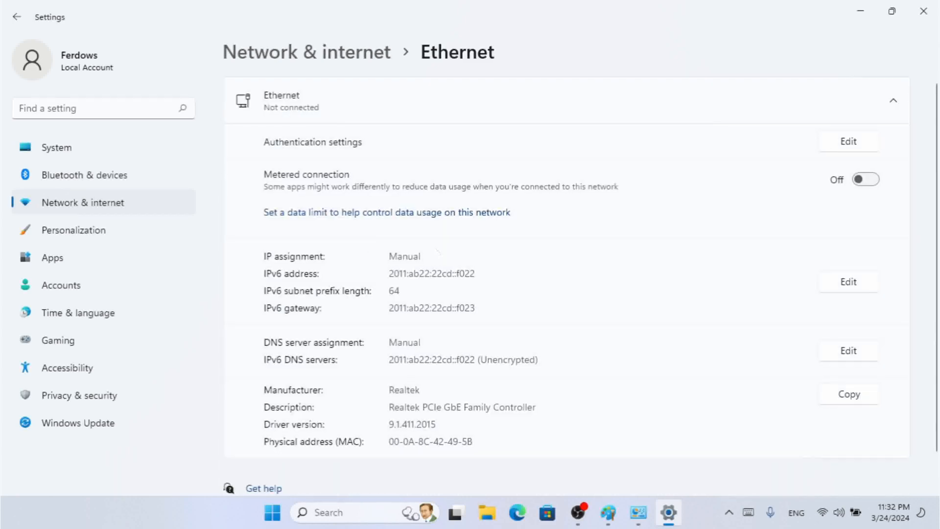
pyautogui.click(846, 282)
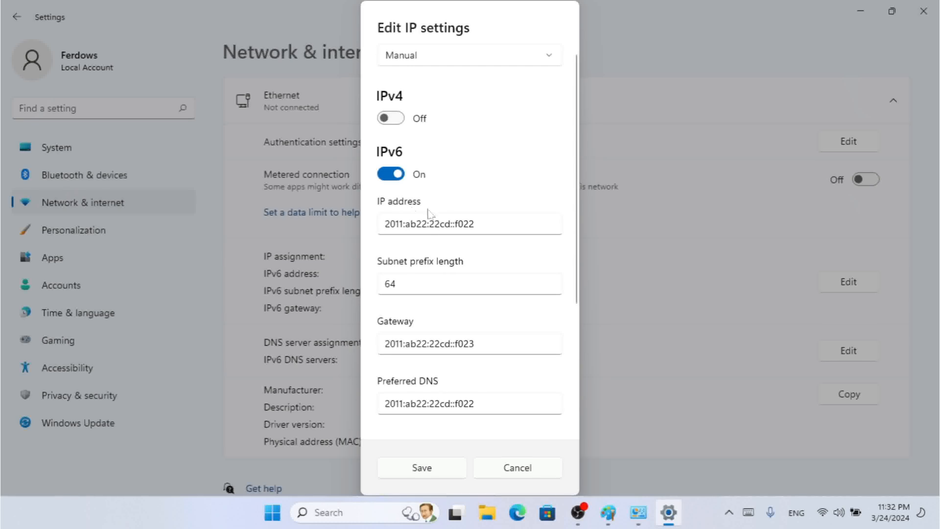
pyautogui.moveTo(475, 223); pyautogui.dragTo(304, 232)
pyautogui.click(484, 224)
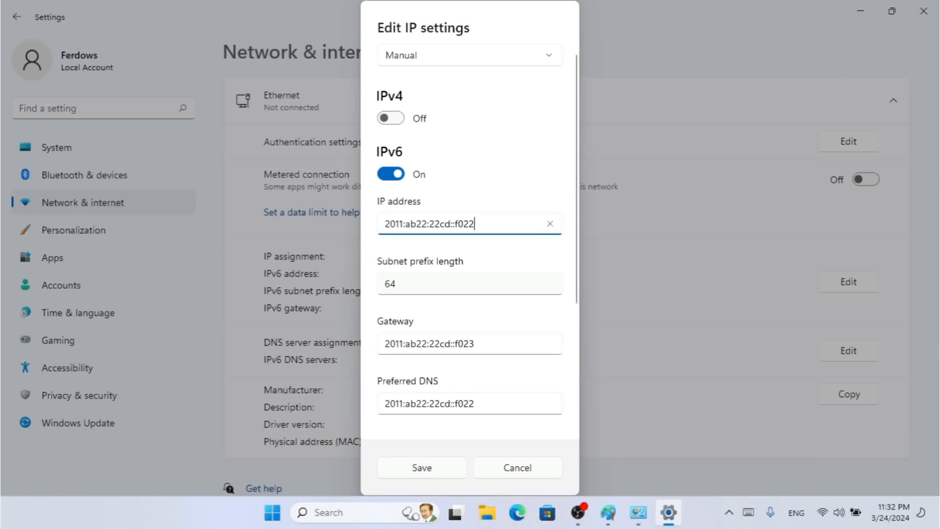
# Switch IPv6 off and back on in the IP settings, keeping the assignment on Manual.
pyautogui.click(392, 174)
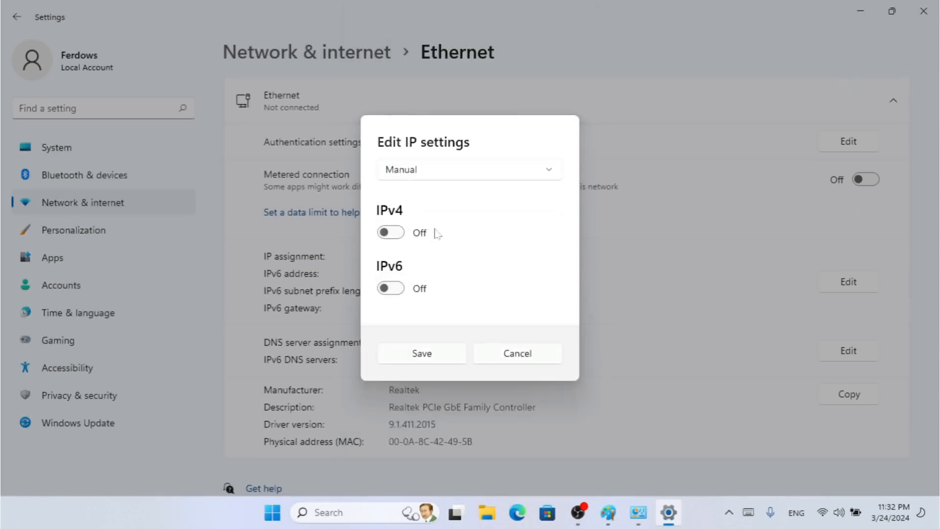
pyautogui.click(450, 170)
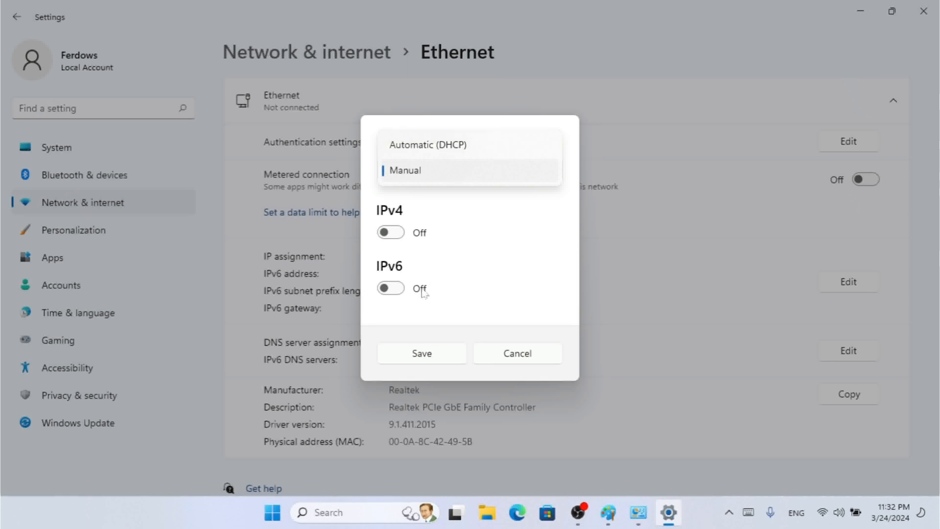
pyautogui.click(397, 293)
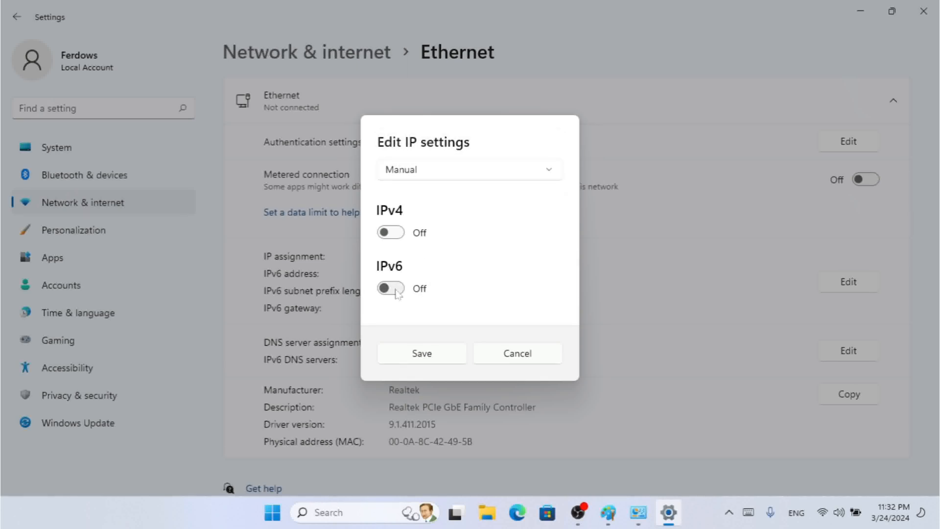
pyautogui.click(395, 290)
# Review the IPv6 address, subnet prefix length, gateway, preferred DNS and alternate DNS fields in the IP settings.
pyautogui.moveTo(486, 225); pyautogui.dragTo(381, 226)
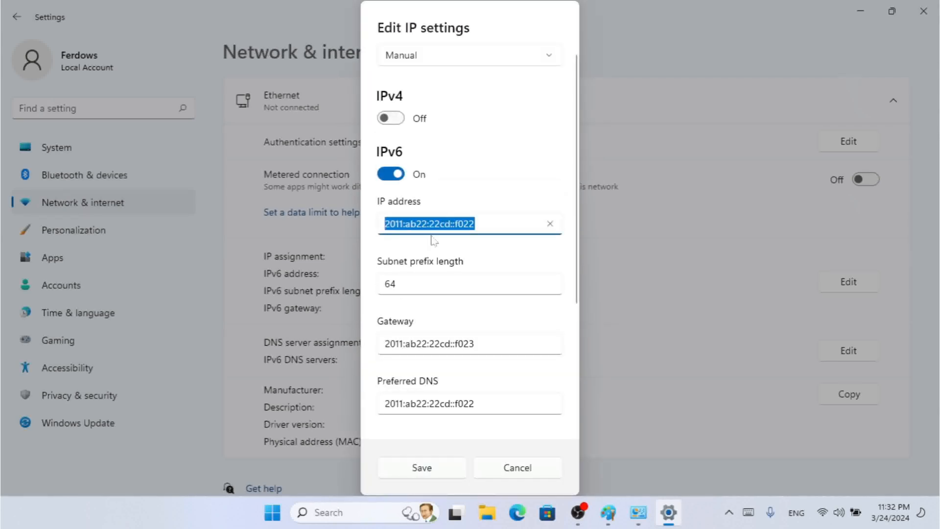
pyautogui.press('Tab')
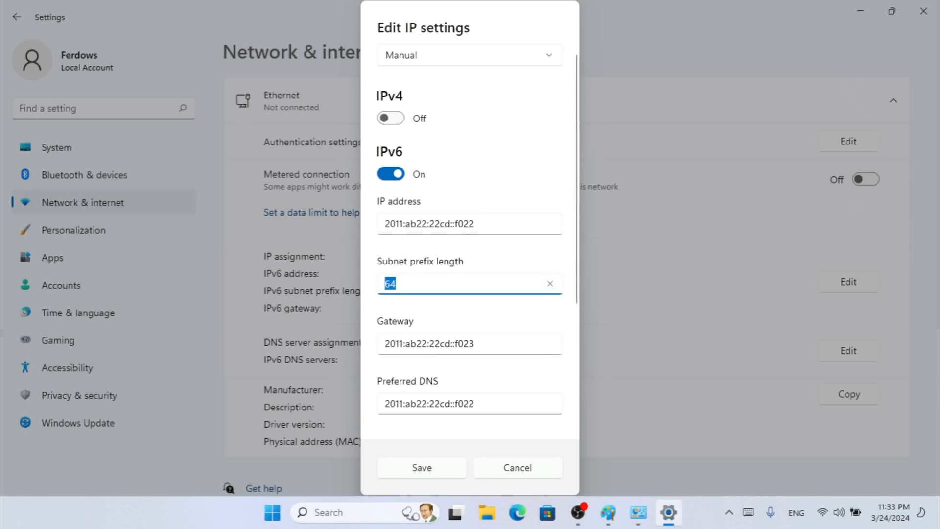
pyautogui.scroll(-1, 576, 245)
pyautogui.press('Tab')
pyautogui.press('Tab')
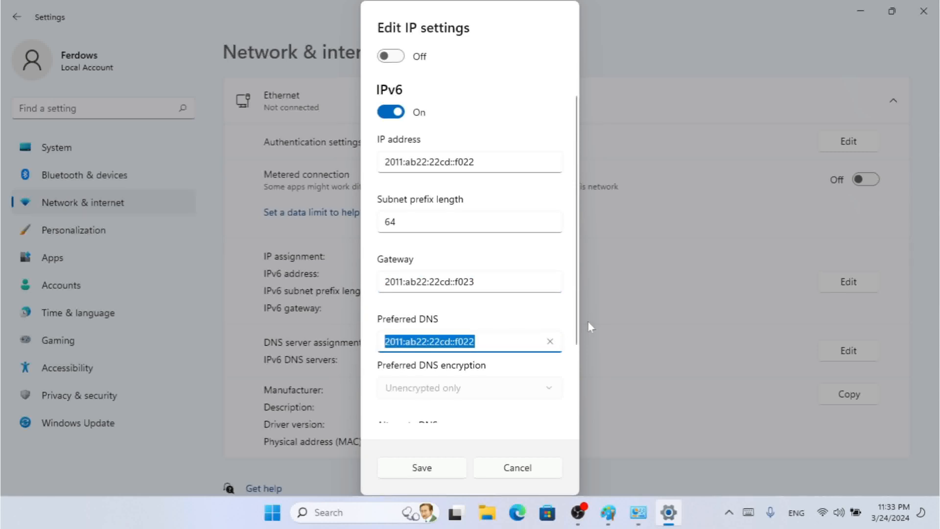
pyautogui.moveTo(580, 317); pyautogui.dragTo(576, 386)
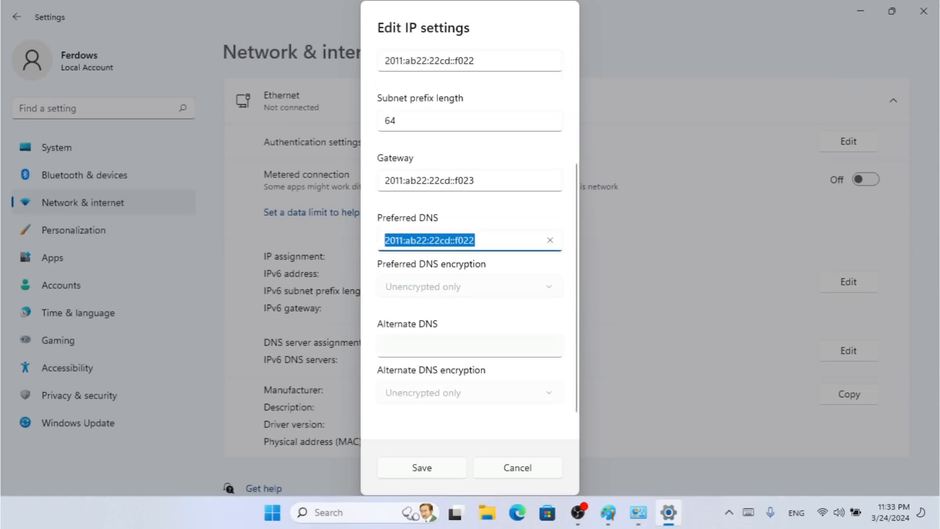
pyautogui.click(469, 347)
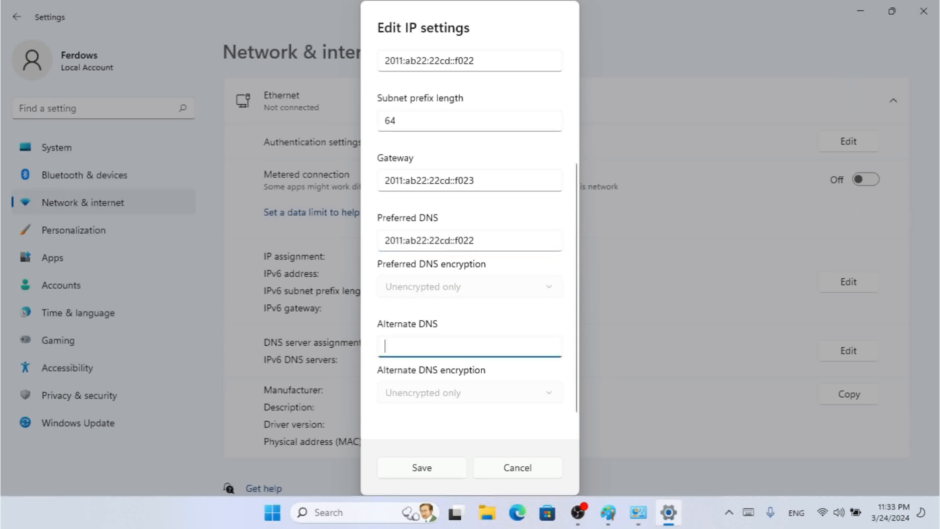
# Cancel editing the IP settings and close the Settings and Network Connections windows.
pyautogui.click(522, 466)
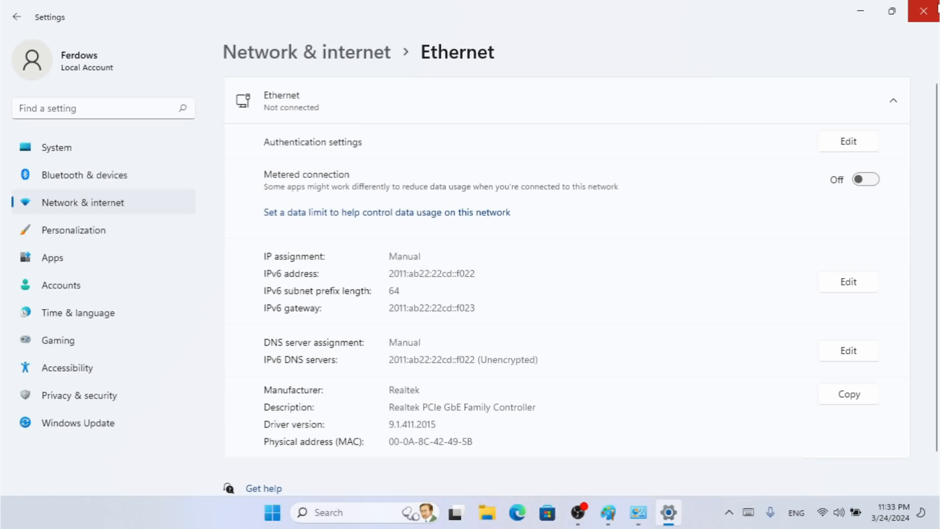
pyautogui.click(938, 5)
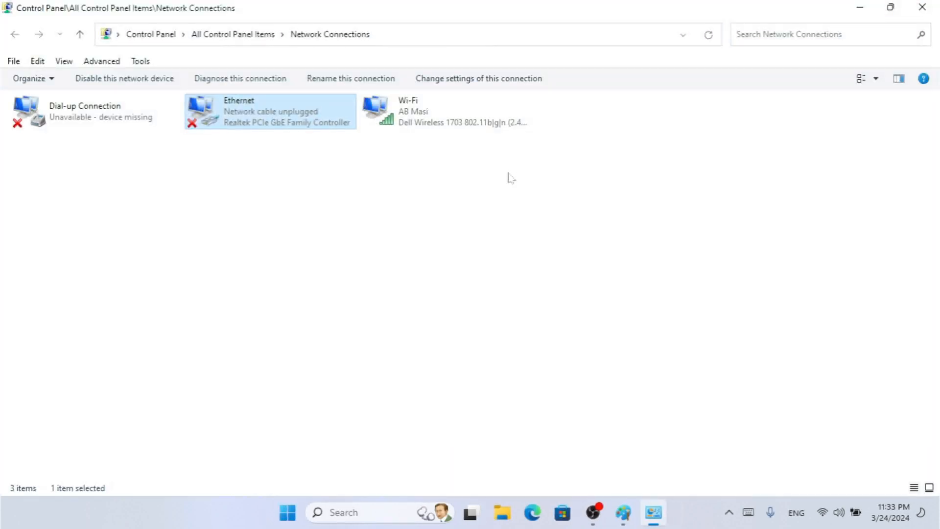
pyautogui.click(923, 7)
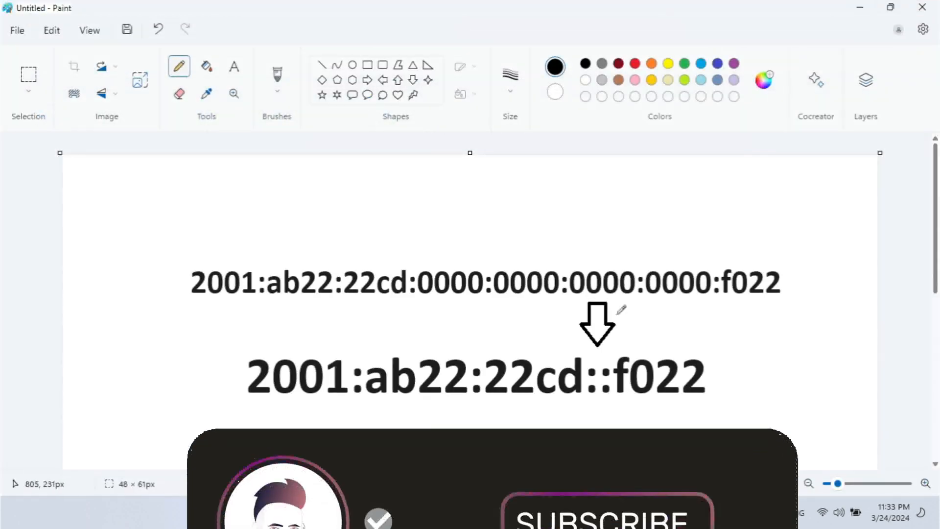